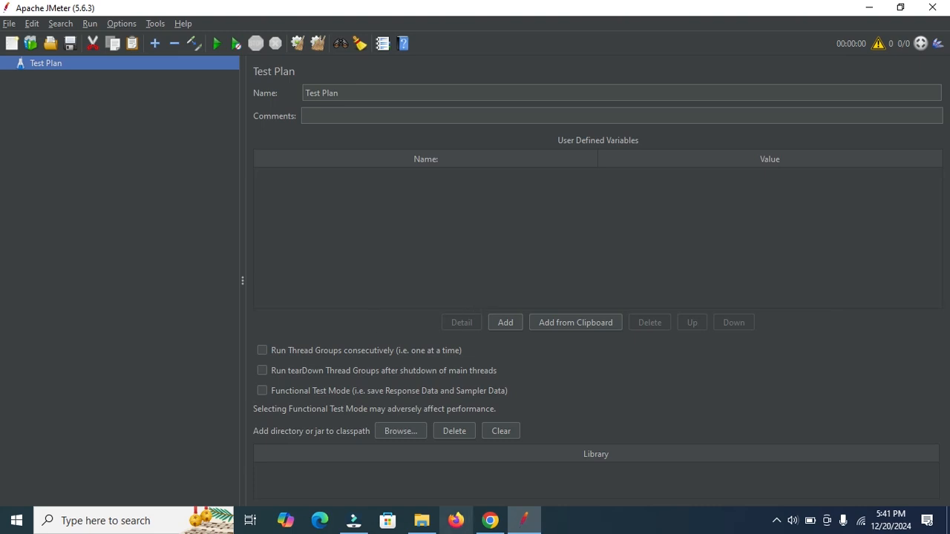
Switch to File Explorer and look through the jar files in JMeter's lib folder
{"action": "left_click", "coordinate": [420, 520]}
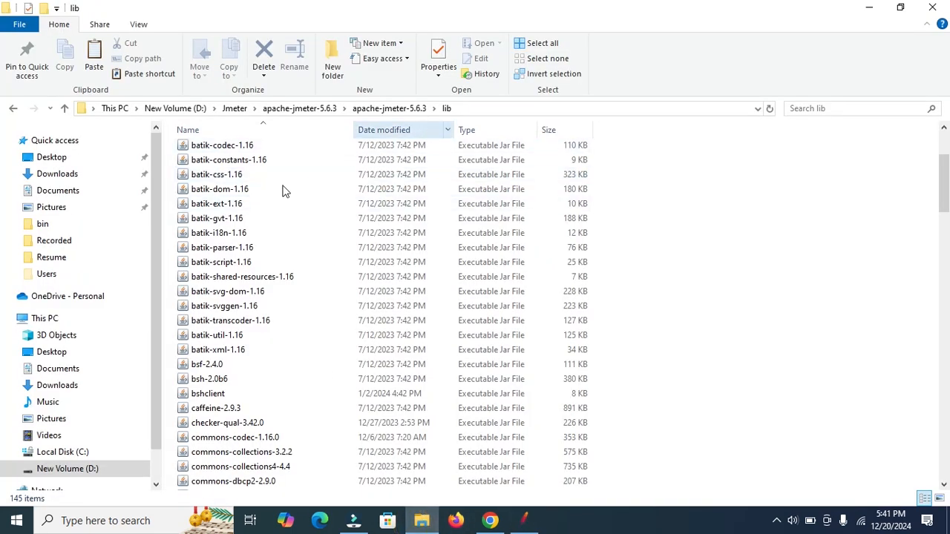
{"action": "left_click_drag", "start_coordinate": [946, 160], "coordinate": [944, 336]}
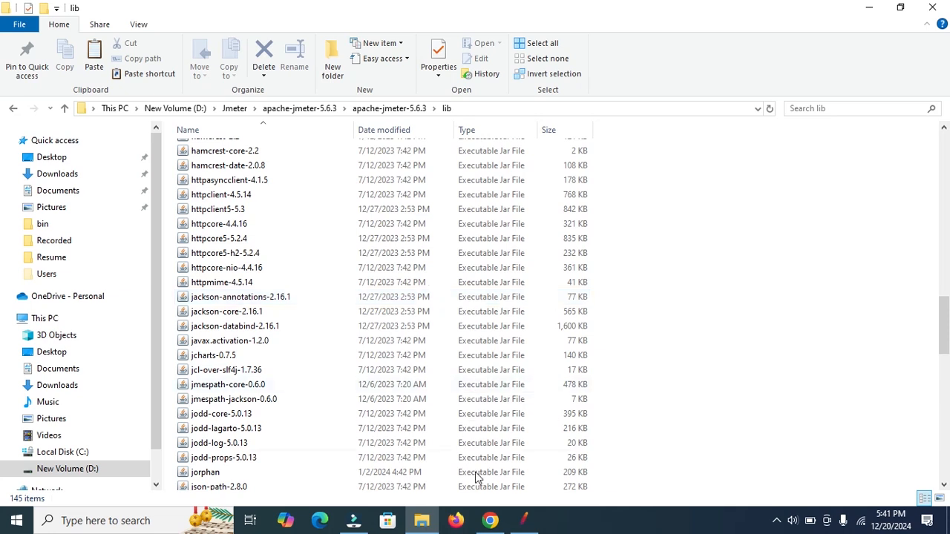
Switch to Chrome and view the Install and Browse Plugins pages of jmeter-plugins.org
{"action": "left_click", "coordinate": [489, 520]}
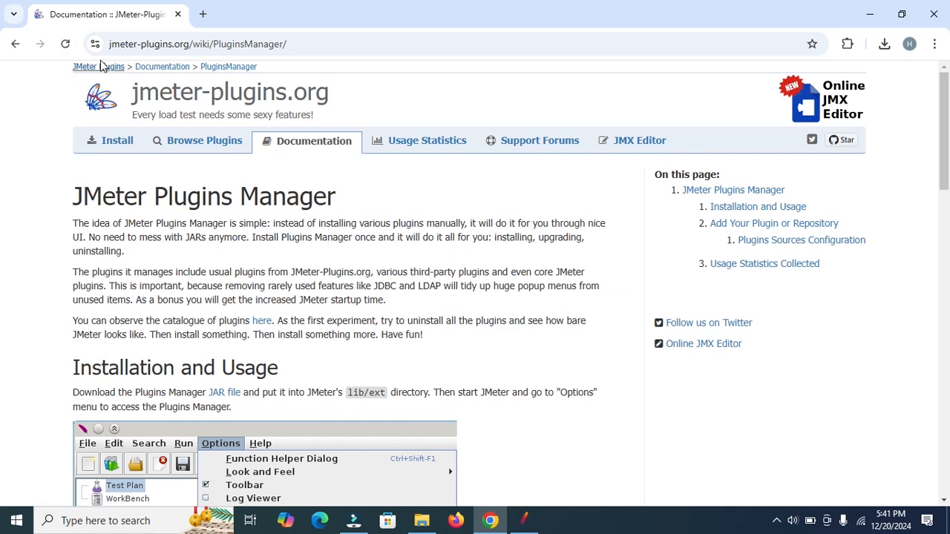
{"action": "left_click", "coordinate": [116, 151]}
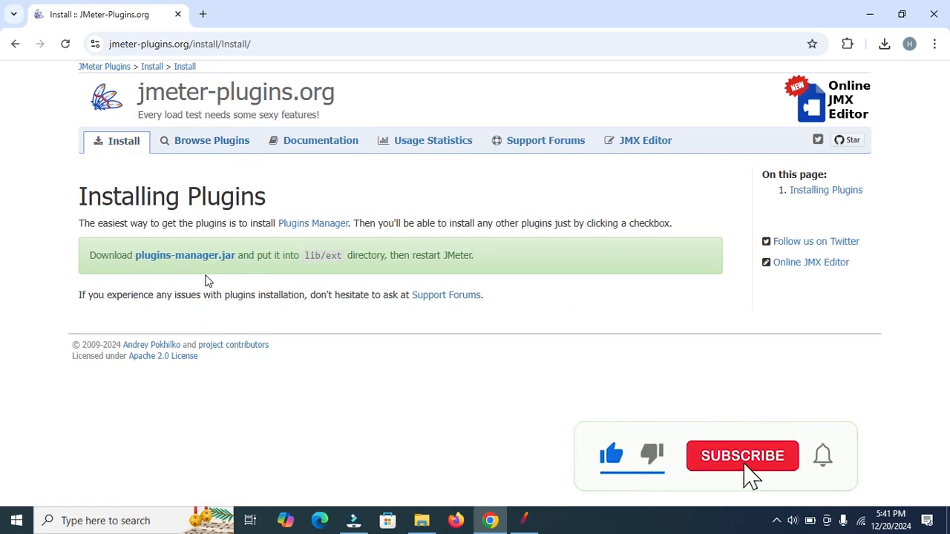
{"action": "left_click", "coordinate": [208, 152]}
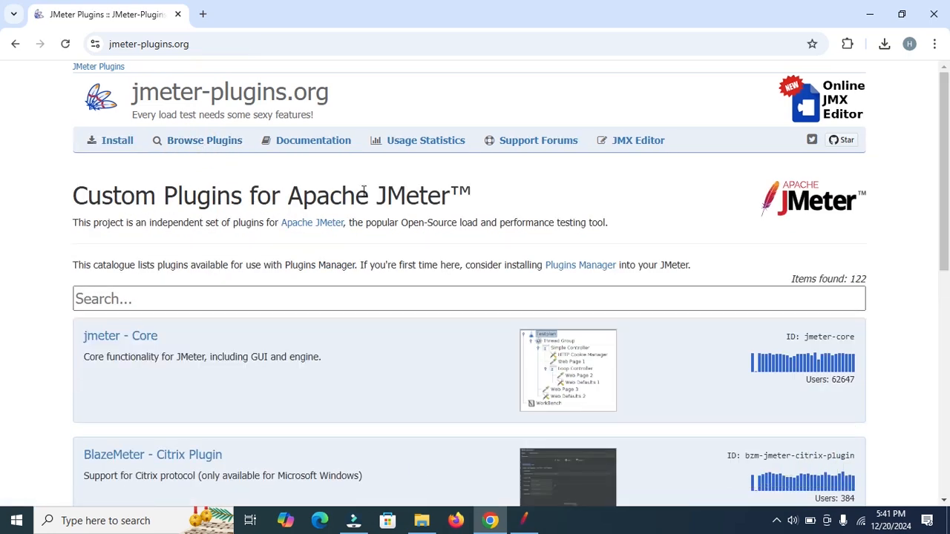
Look through the Project Documentation Wiki on jmeter-plugins.org and open the PerfMon Metrics Collector article
{"action": "left_click", "coordinate": [273, 143]}
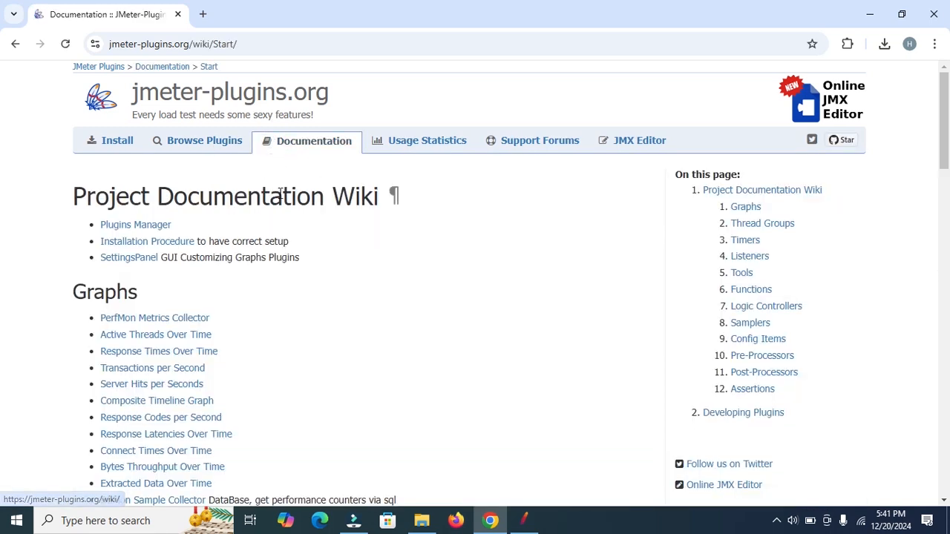
{"action": "left_click_drag", "start_coordinate": [948, 128], "coordinate": [949, 157]}
{"action": "scroll", "coordinate": [2, 161], "scroll_direction": "up", "scroll_amount": 2}
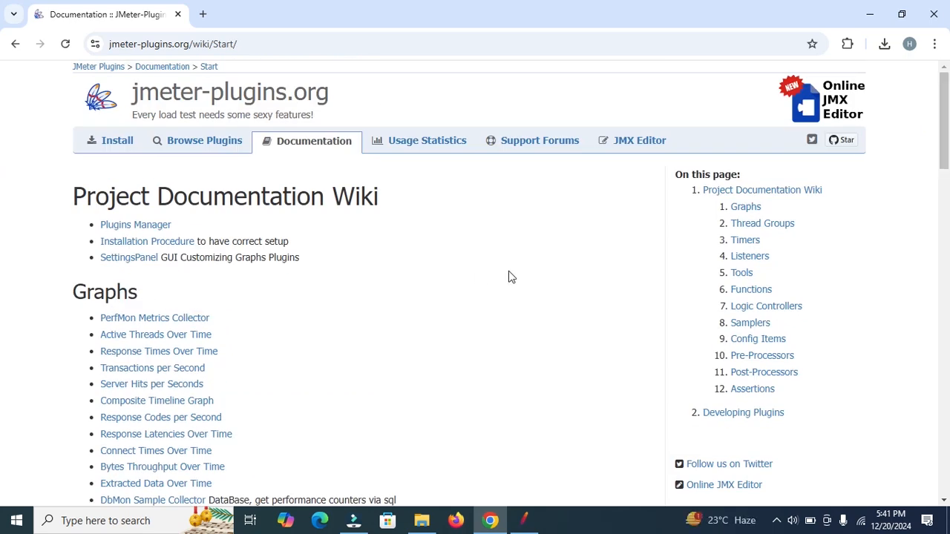
{"action": "left_click_drag", "start_coordinate": [949, 162], "coordinate": [932, 291]}
{"action": "scroll", "coordinate": [217, 406], "scroll_direction": "up", "scroll_amount": 10}
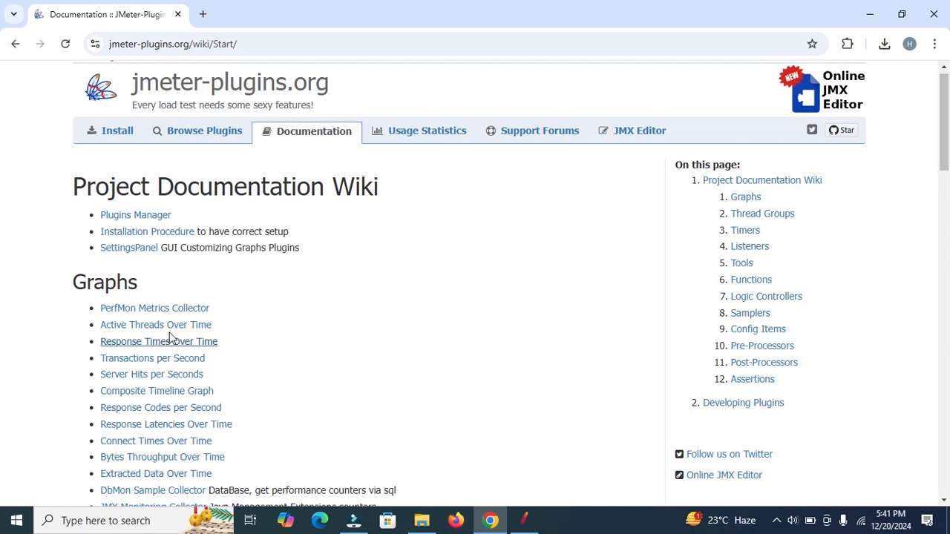
{"action": "left_click", "coordinate": [126, 314]}
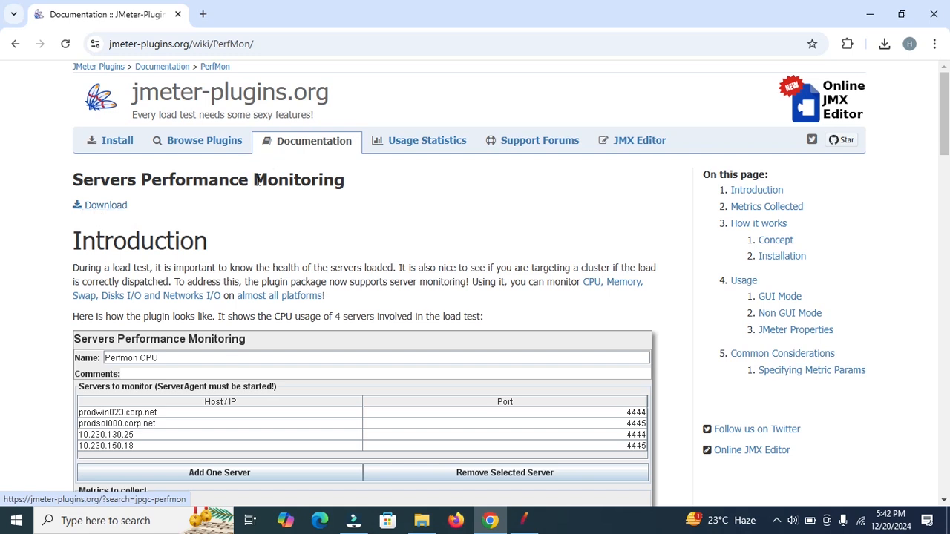
{"action": "left_click", "coordinate": [423, 522]}
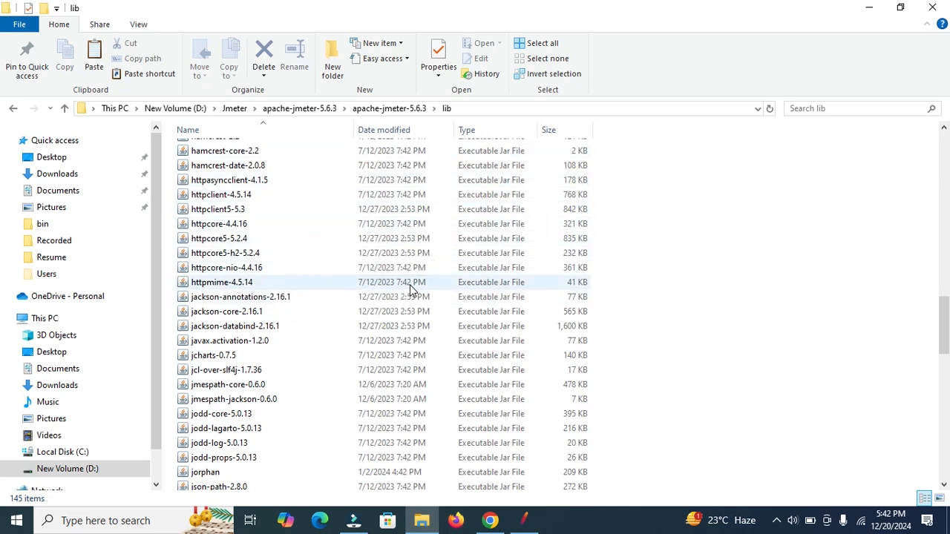
{"action": "left_click", "coordinate": [869, 9]}
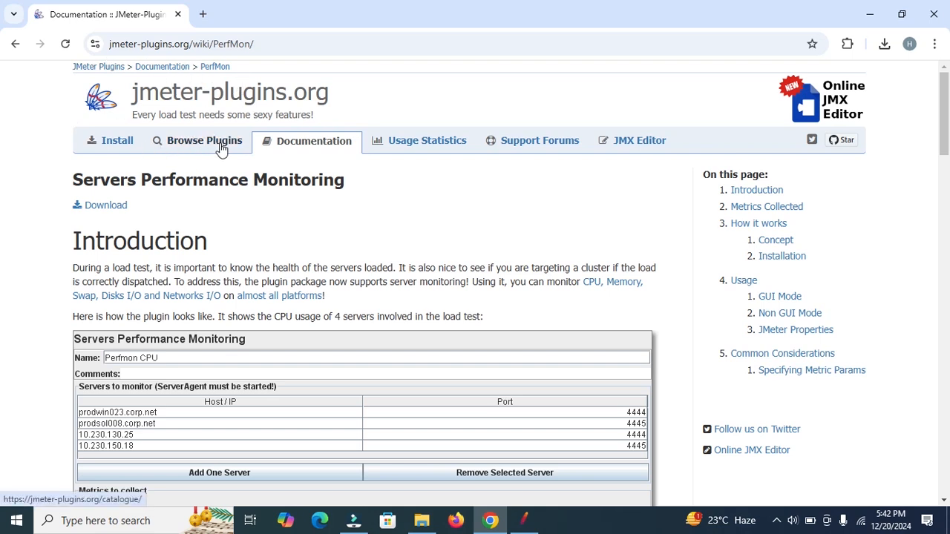
Download plugins-manager.jar from the Install page of jmeter-plugins.org
{"action": "left_click", "coordinate": [118, 149]}
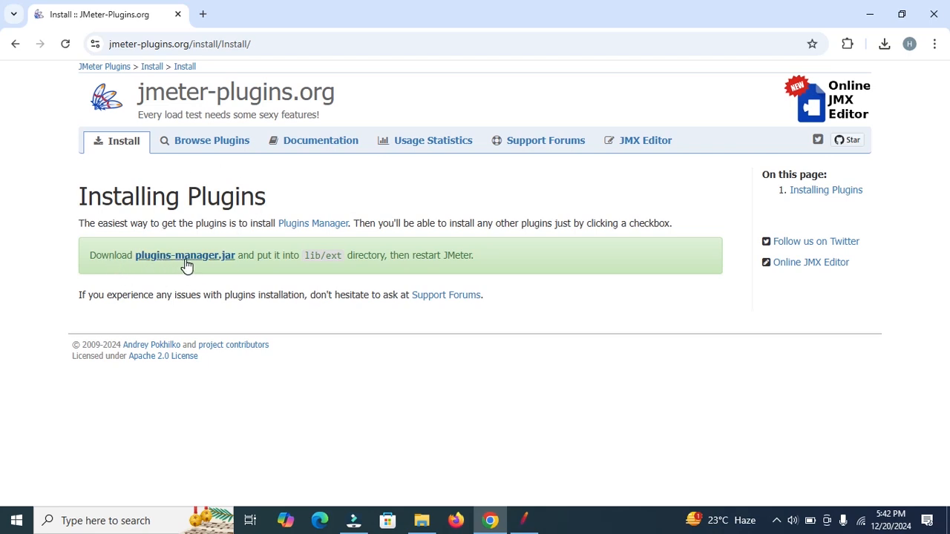
{"action": "left_click", "coordinate": [220, 260]}
Switch to File Explorer and open apache-jmeter-5.6.3's lib/ext folder to check for the plugins manager jar
{"action": "left_click", "coordinate": [421, 520]}
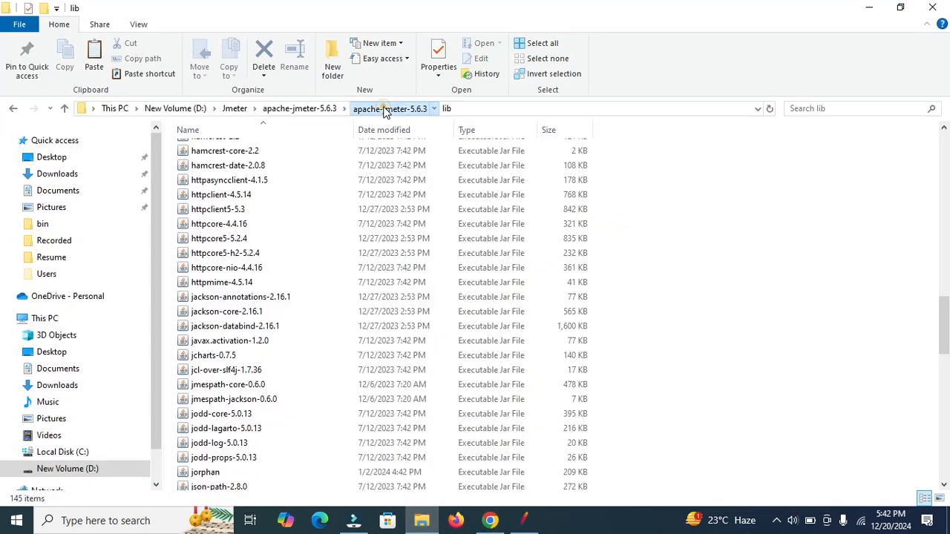
{"action": "left_click", "coordinate": [384, 109]}
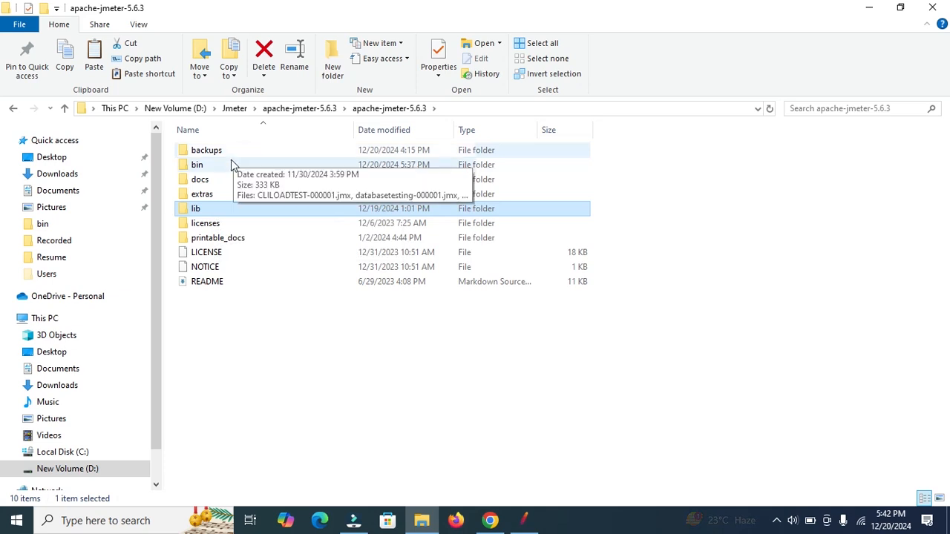
{"action": "double_click", "coordinate": [198, 209]}
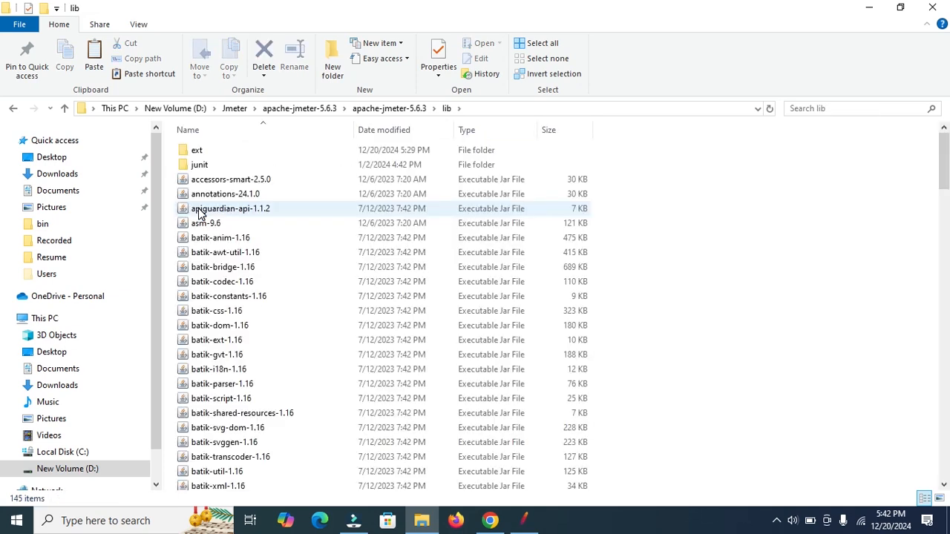
{"action": "double_click", "coordinate": [200, 151]}
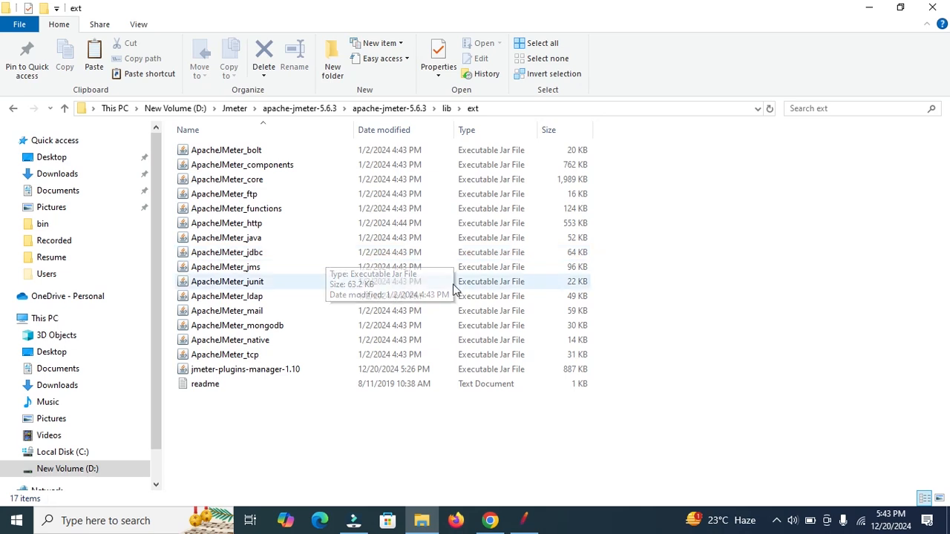
Switch to JMeter and restart it
{"action": "left_click", "coordinate": [525, 522]}
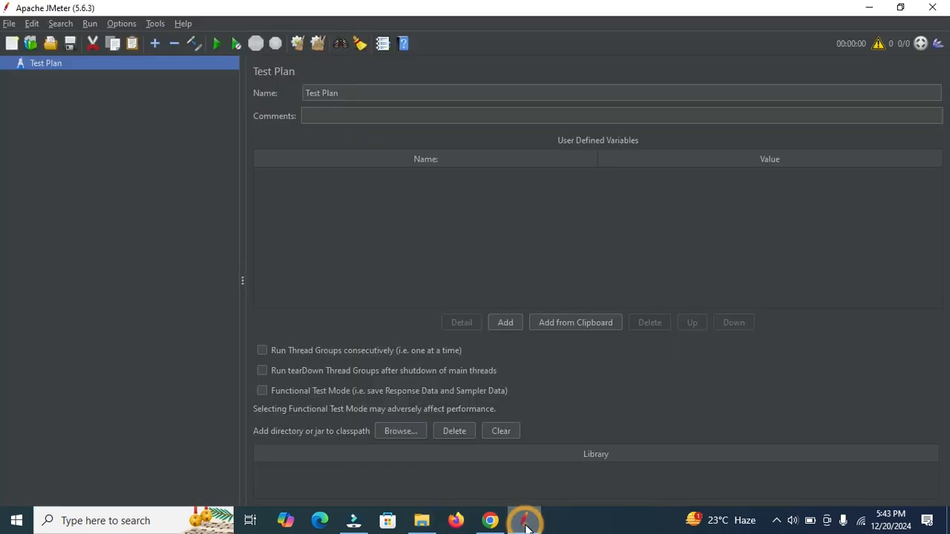
{"action": "left_click", "coordinate": [10, 24]}
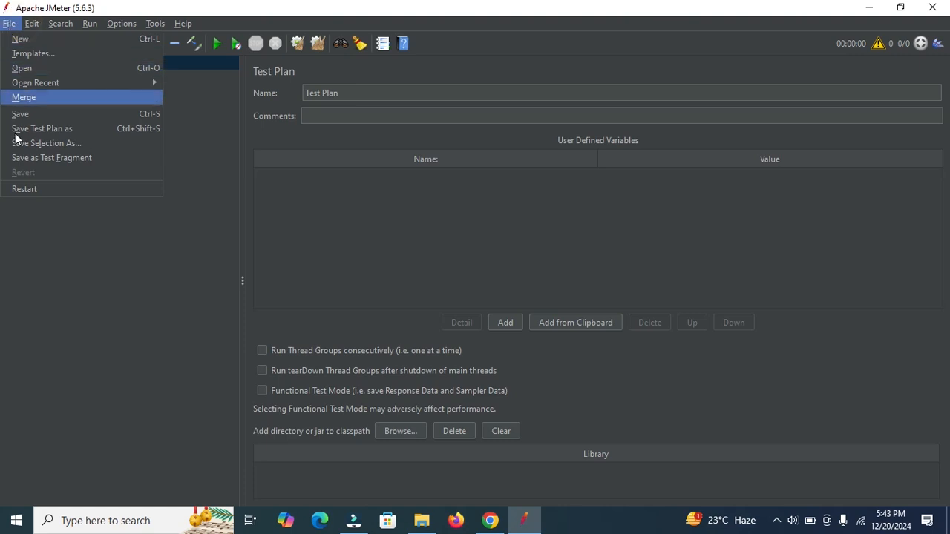
{"action": "left_click", "coordinate": [23, 189]}
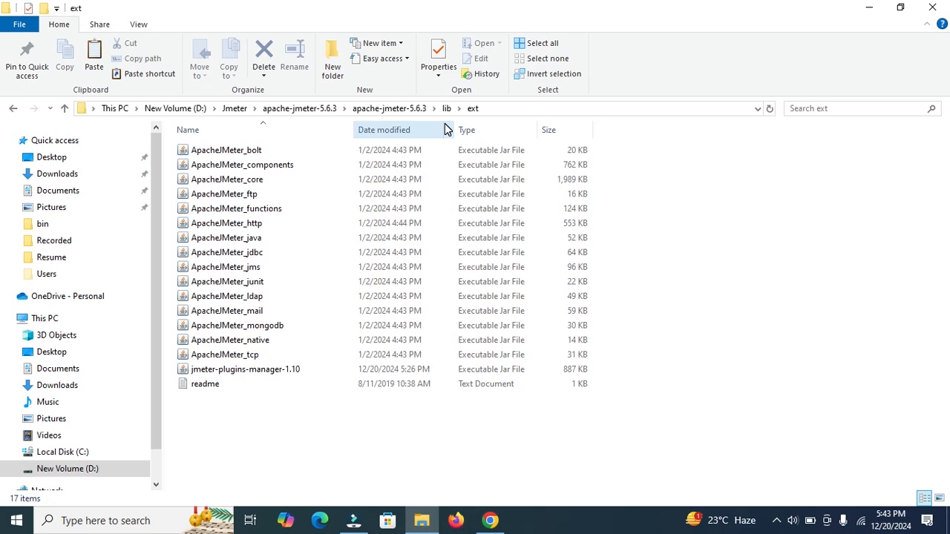
Open the bin folder of apache-jmeter-5.6.3 in File Explorer
{"action": "left_click", "coordinate": [396, 108]}
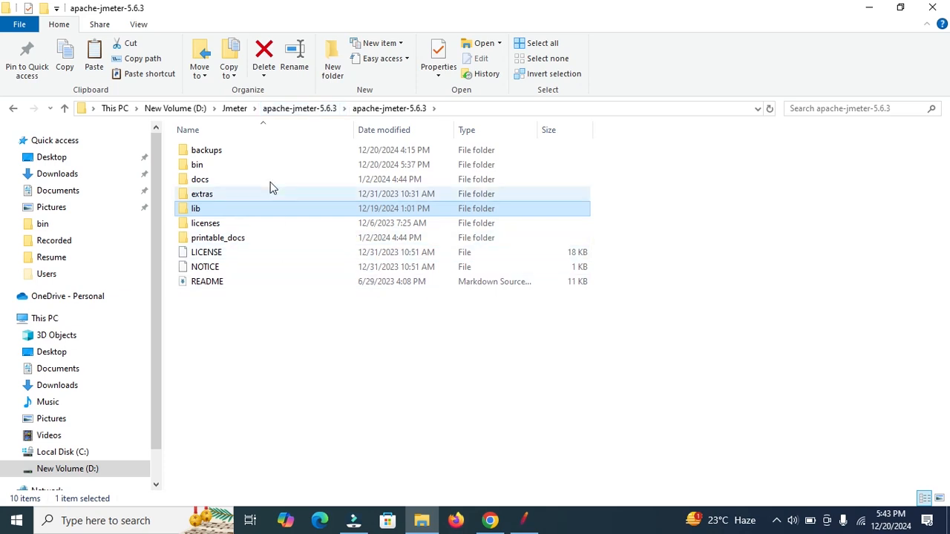
{"action": "double_click", "coordinate": [220, 166]}
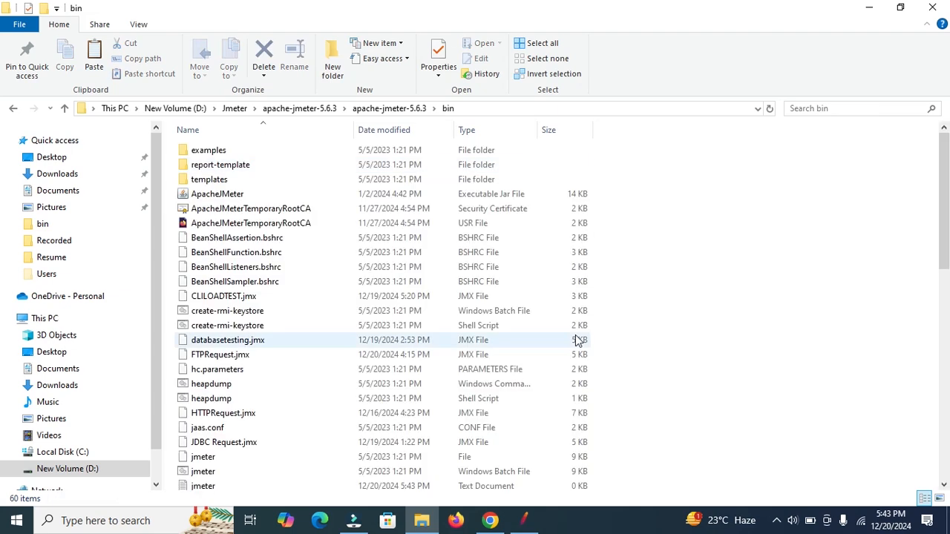
Switch to the restarted JMeter, maximize its window and open the Plugins Manager
{"action": "left_click", "coordinate": [523, 520]}
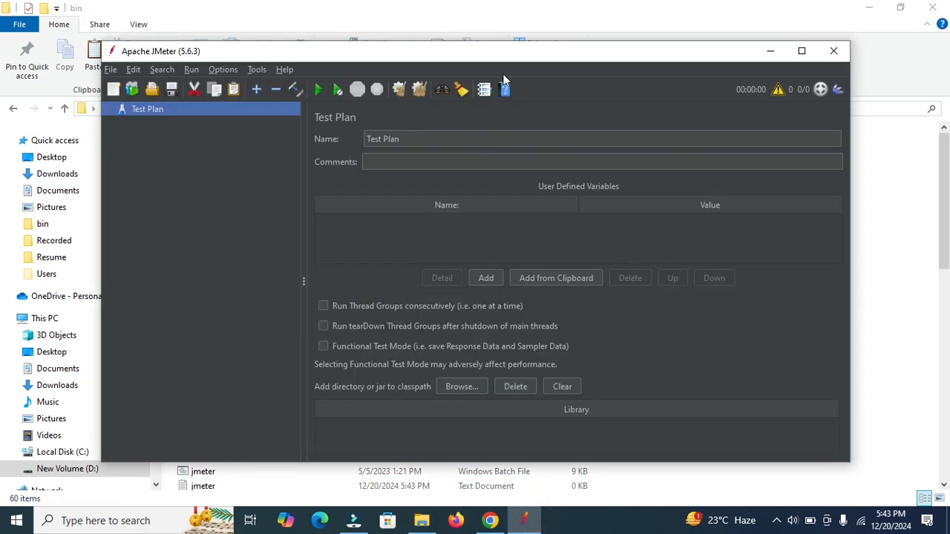
{"action": "double_click", "coordinate": [558, 55]}
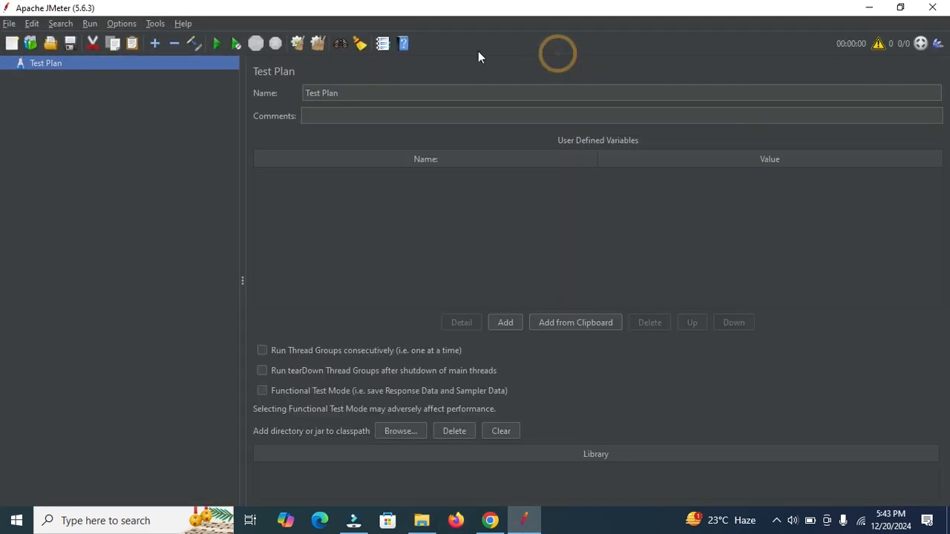
{"action": "left_click", "coordinate": [122, 24]}
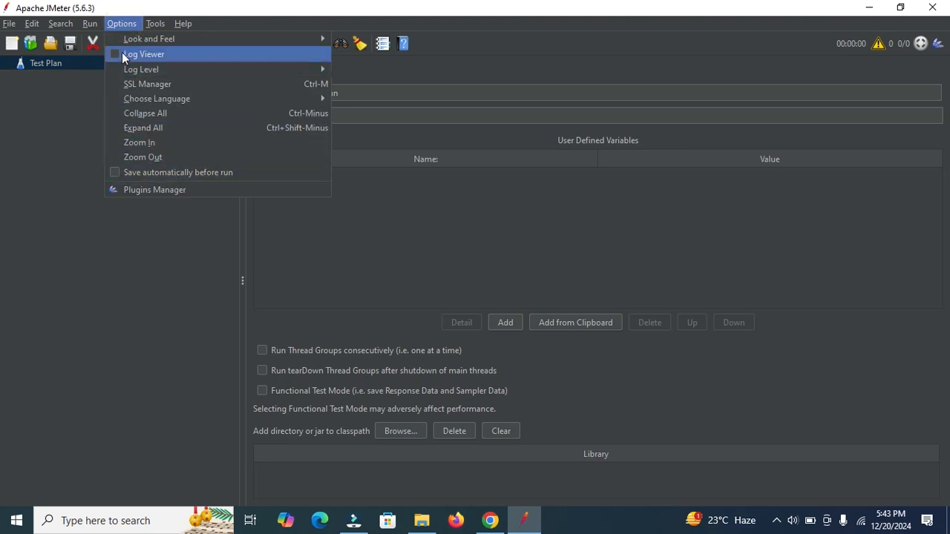
{"action": "left_click", "coordinate": [159, 191]}
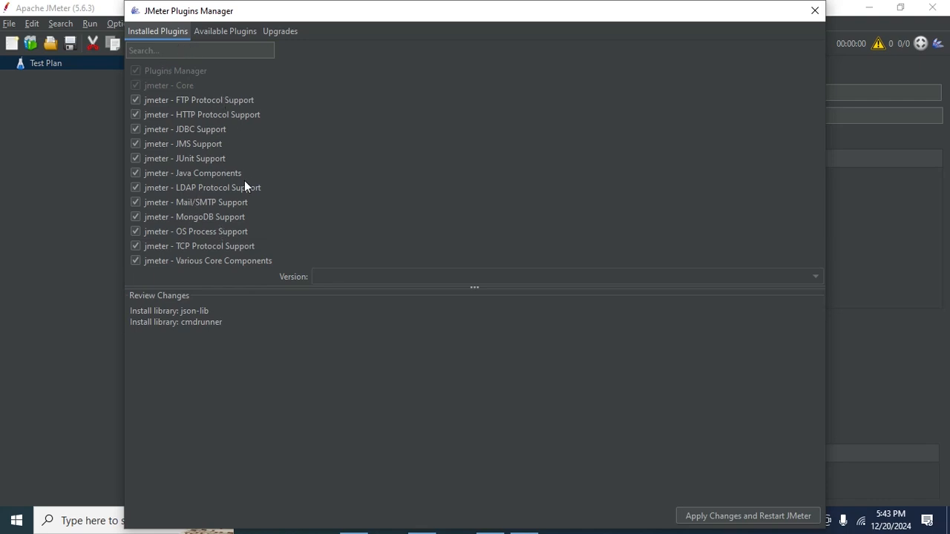
Mark the 3 Basic Graphs plugin for installation among the available plugins
{"action": "left_click", "coordinate": [223, 33]}
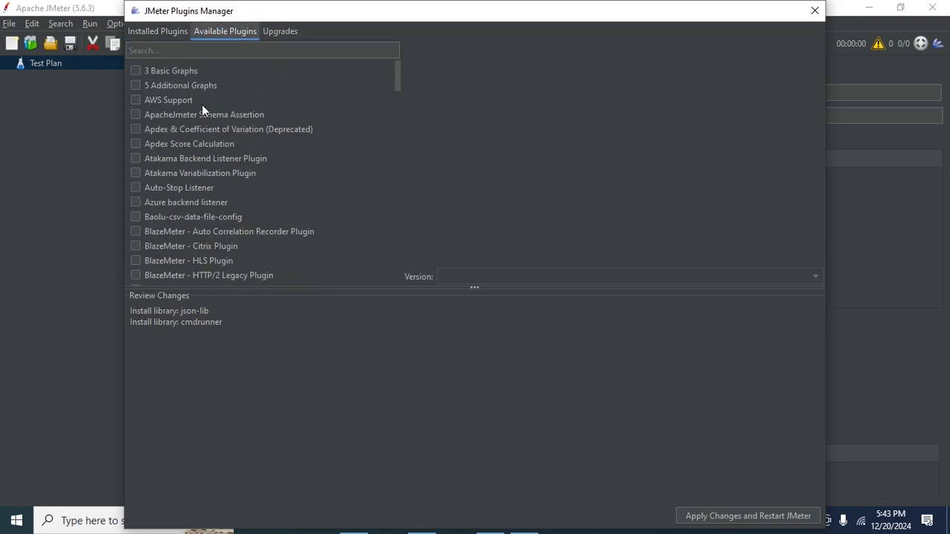
{"action": "left_click", "coordinate": [135, 70]}
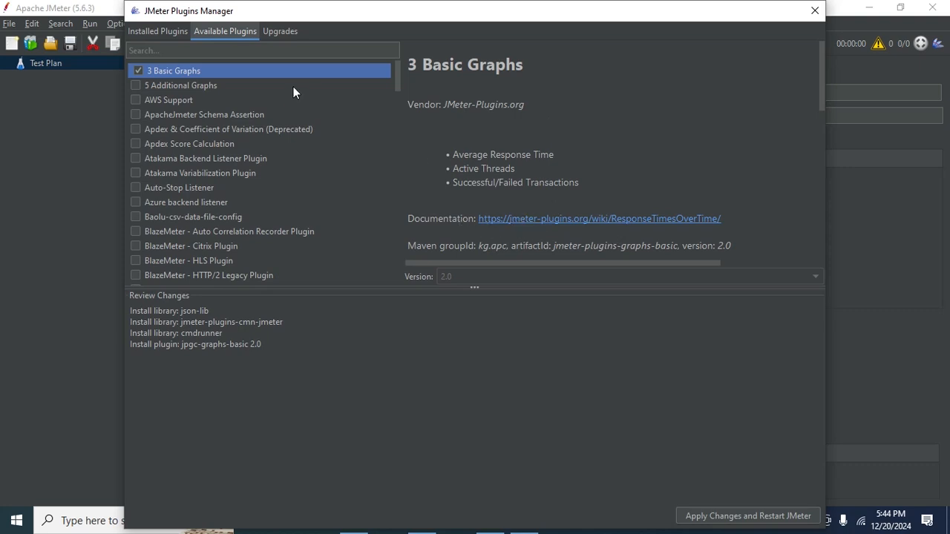
Review the upgrades, available plugins and installed plugins lists in the Plugins Manager
{"action": "left_click", "coordinate": [281, 31]}
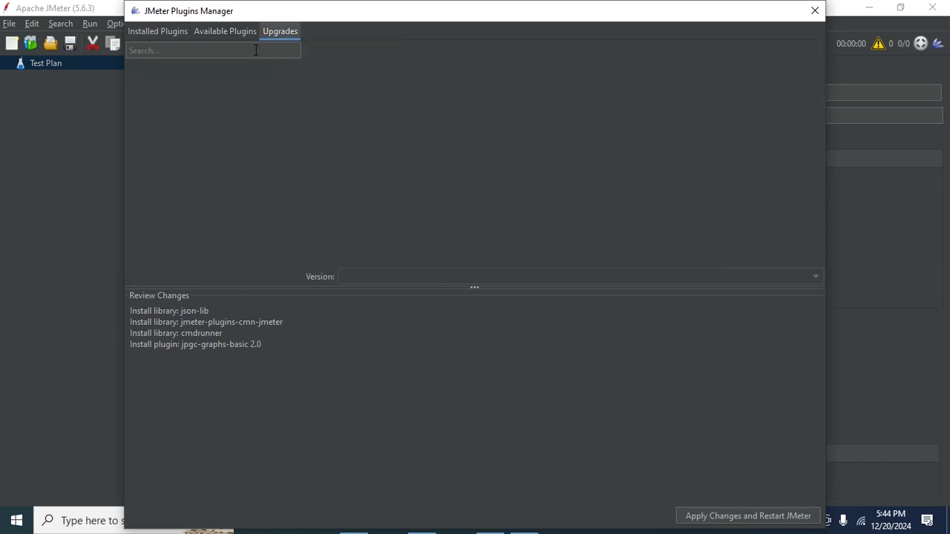
{"action": "left_click", "coordinate": [234, 31]}
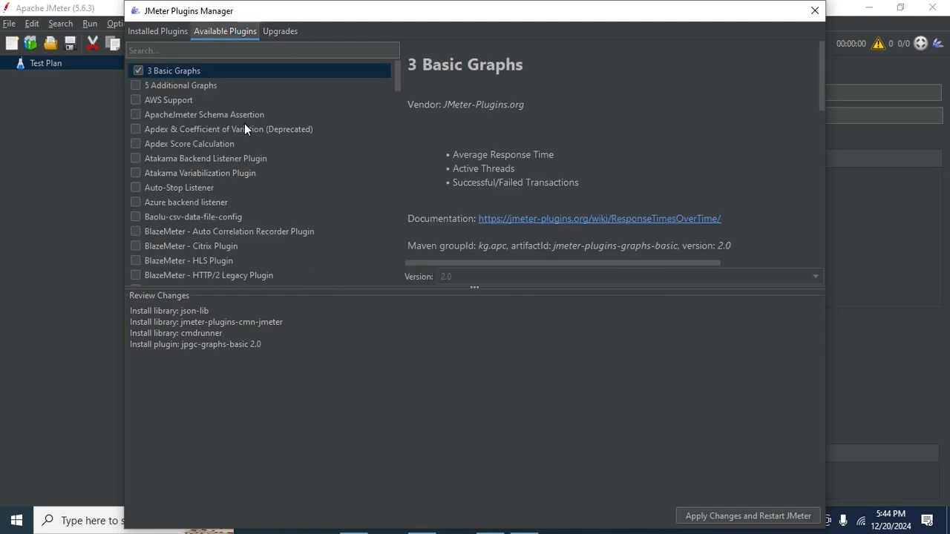
{"action": "left_click", "coordinate": [281, 32]}
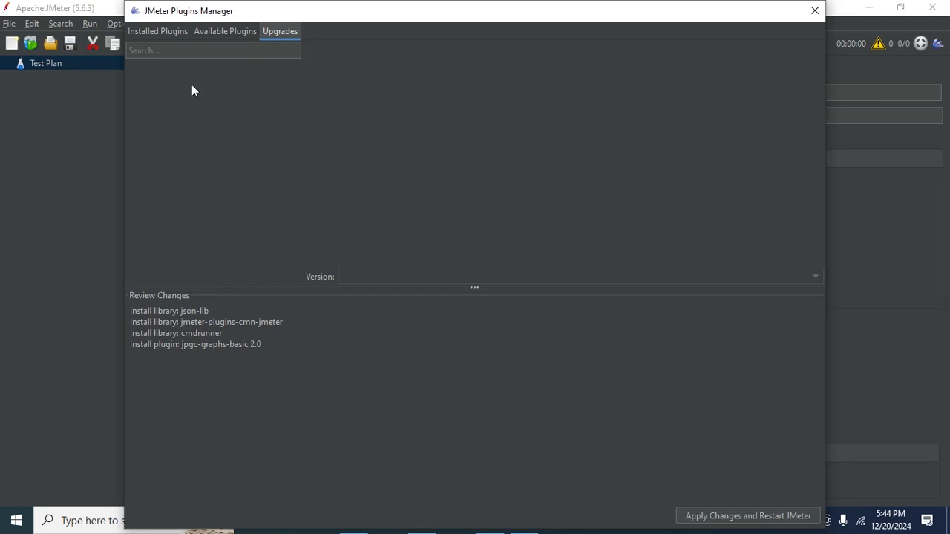
{"action": "left_click", "coordinate": [145, 28]}
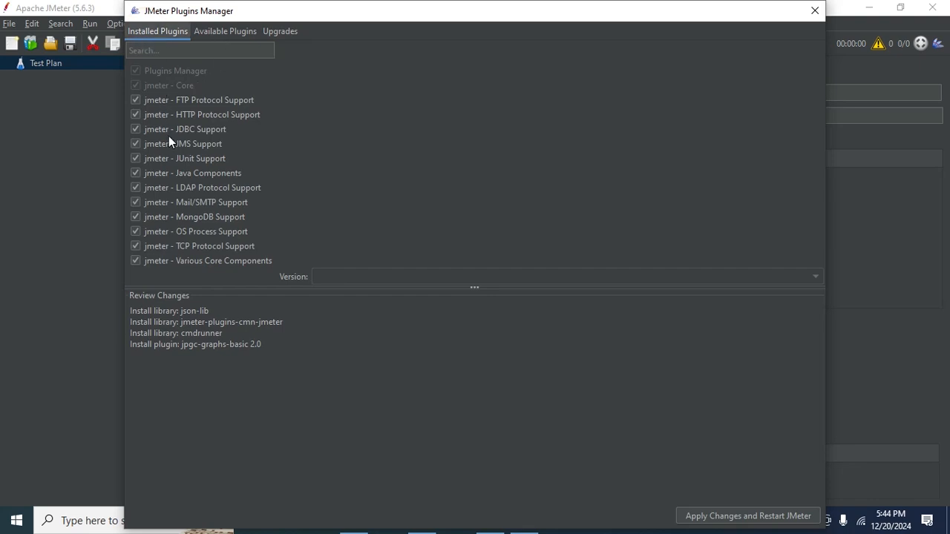
{"action": "left_click", "coordinate": [175, 49]}
View the details of the available 5 Additional Graphs plugin and close the Plugins Manager without applying changes
{"action": "left_click", "coordinate": [217, 31]}
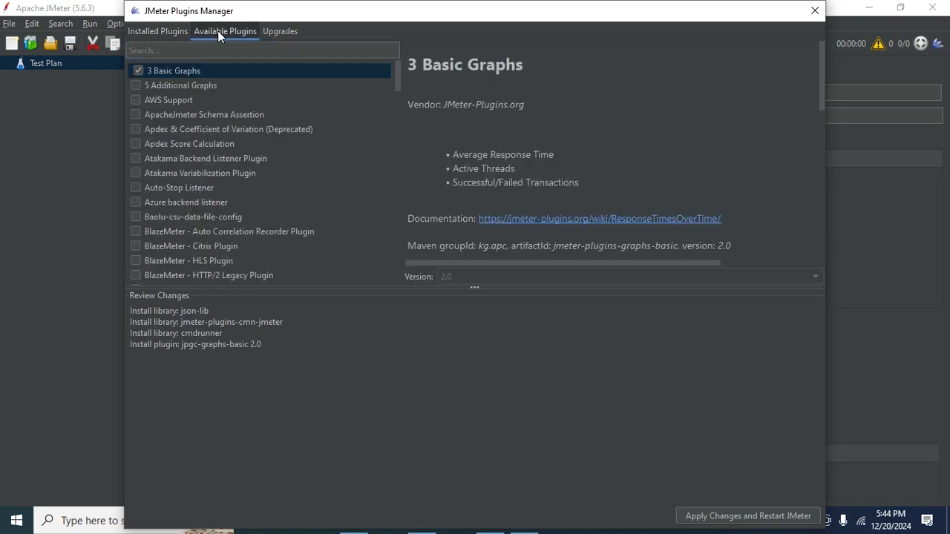
{"action": "left_click", "coordinate": [155, 87]}
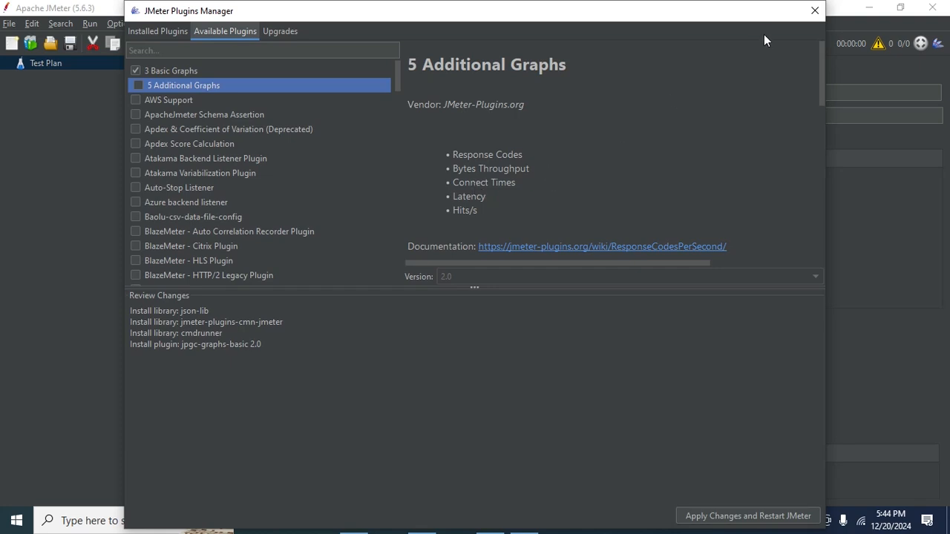
{"action": "left_click", "coordinate": [814, 10]}
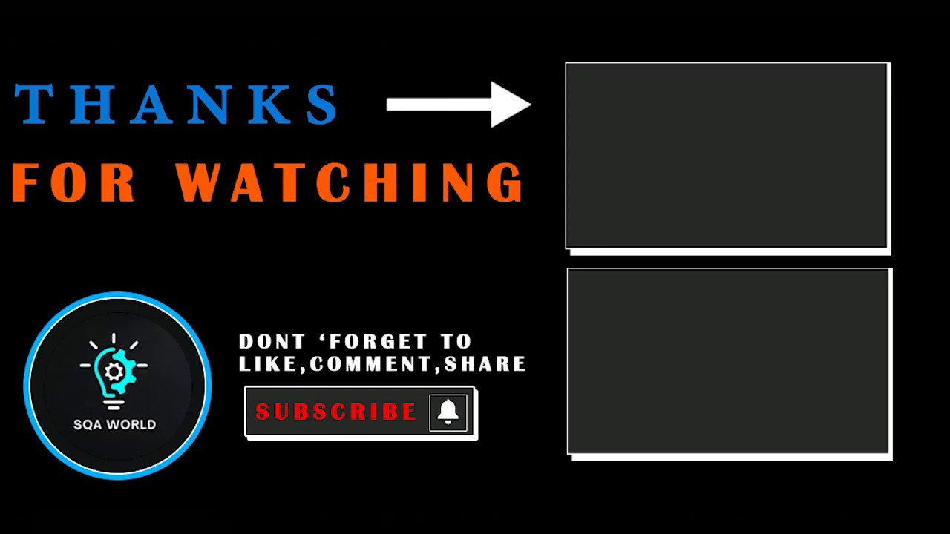